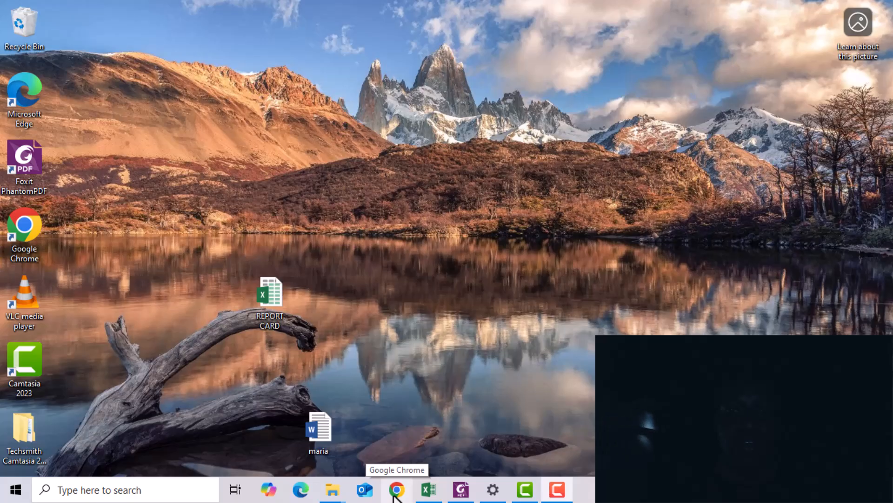
Step: Open Chrome and reach the Google Forms site through a Google search for google forms
{"action": "left_click", "coordinate": [396, 497]}
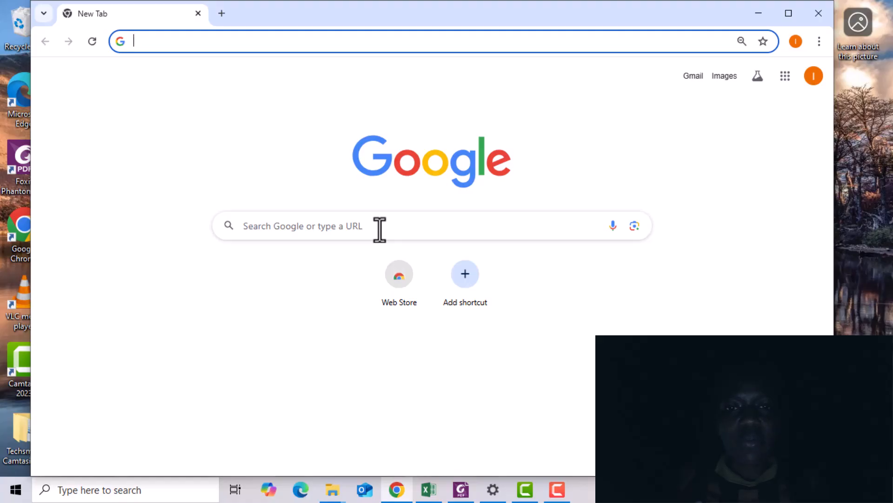
{"action": "left_click", "coordinate": [785, 77]}
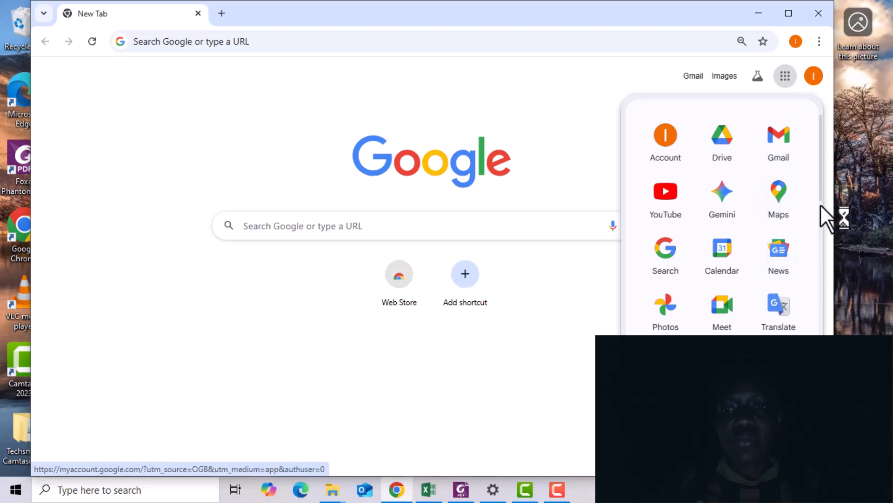
{"action": "left_click", "coordinate": [445, 233]}
{"action": "type", "text": "ggoogle for"}
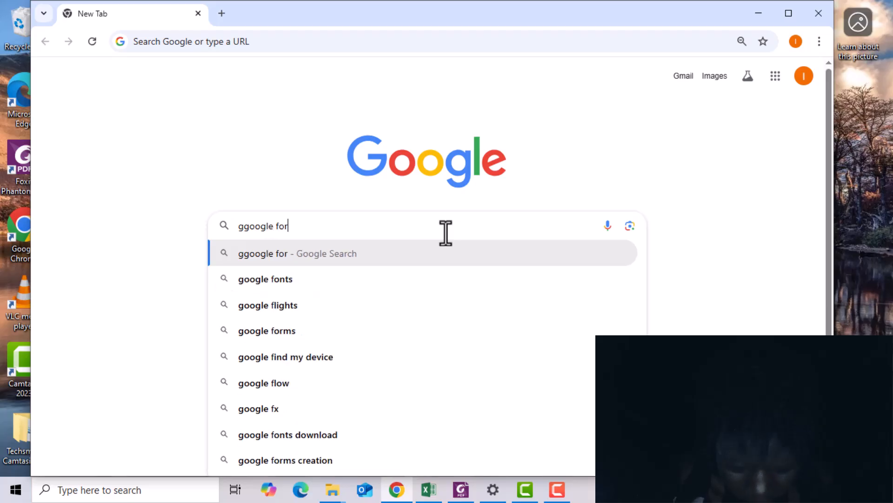
{"action": "type", "text": "m"}
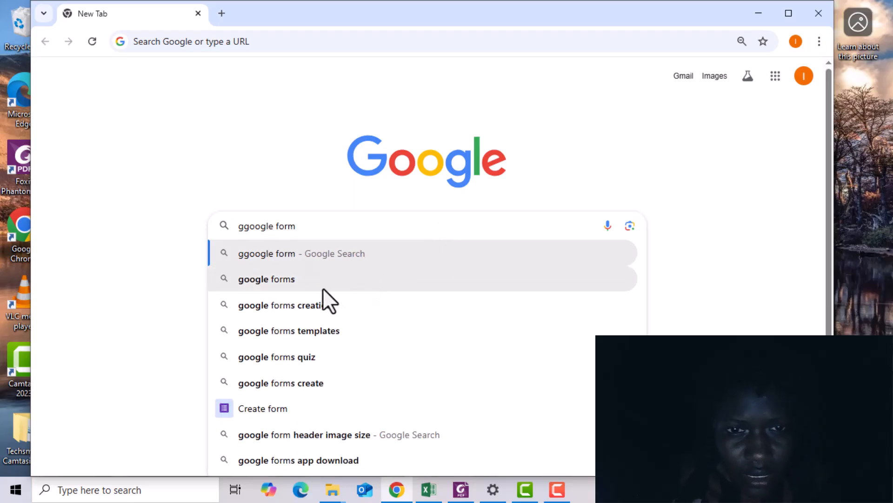
{"action": "left_click", "coordinate": [298, 278]}
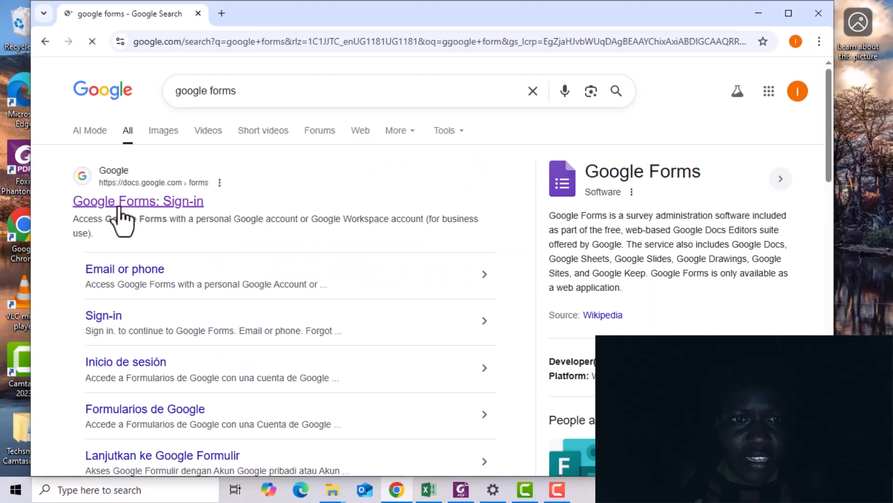
{"action": "left_click", "coordinate": [124, 208]}
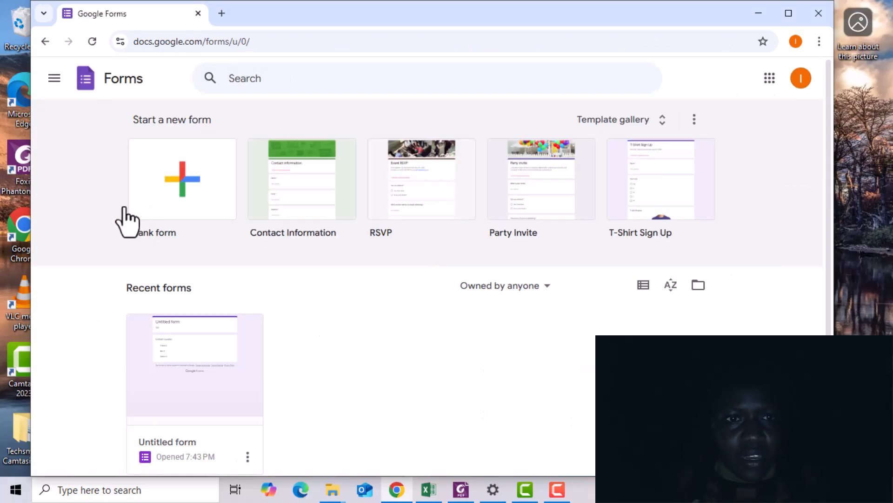
Step: Start a blank form and dismiss the access management tip
{"action": "left_click", "coordinate": [199, 206]}
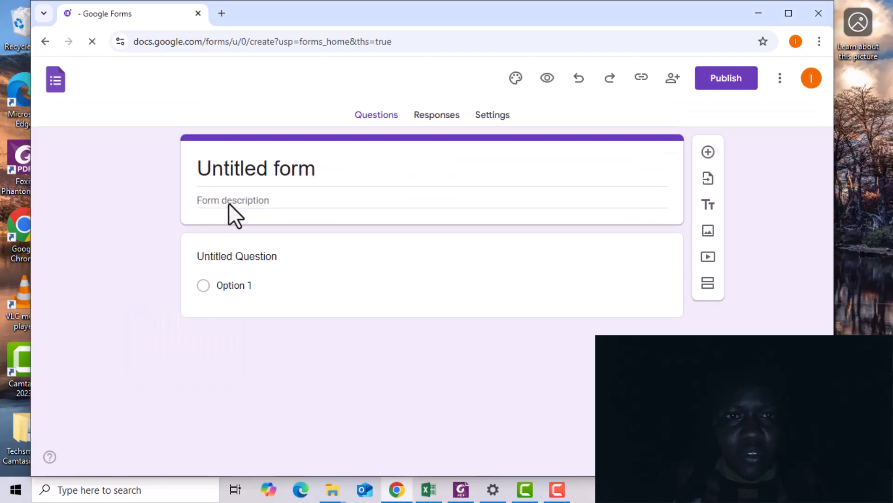
{"action": "left_click", "coordinate": [268, 200]}
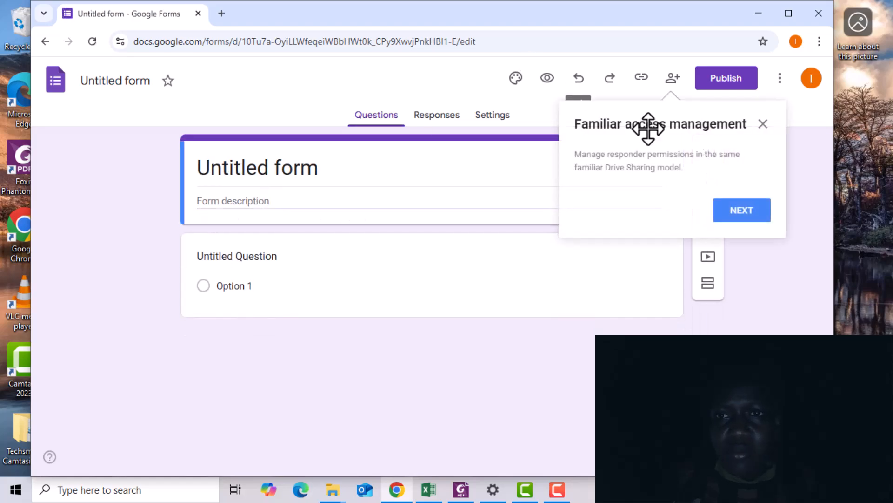
{"action": "left_click", "coordinate": [763, 125]}
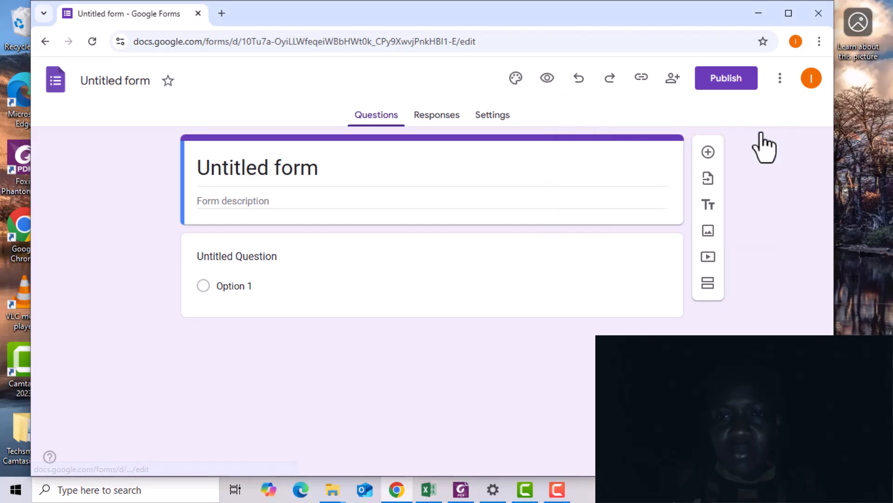
Step: Enter Gender as the form description and format it bold and italic
{"action": "left_click", "coordinate": [276, 202]}
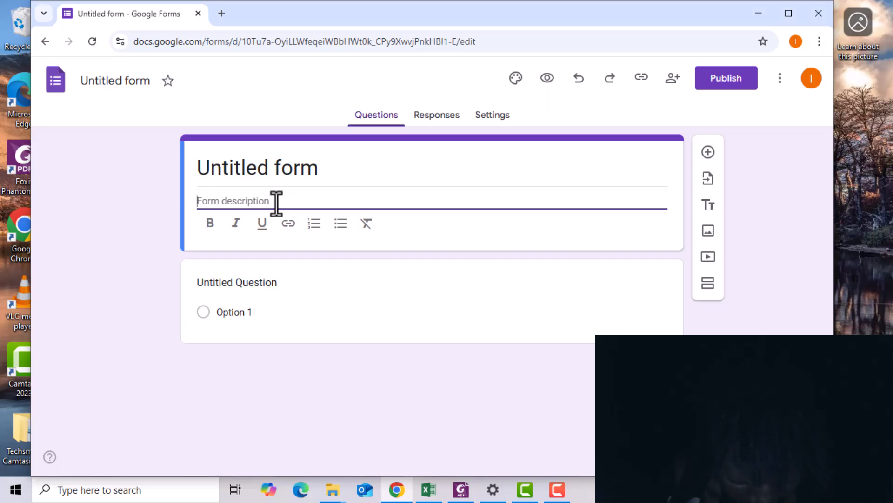
{"action": "type", "text": "g"}
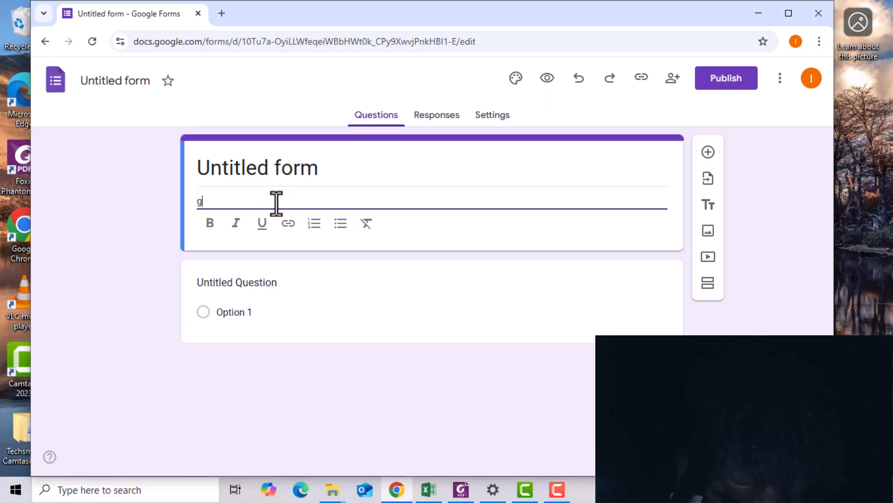
{"action": "type", "text": "ender"}
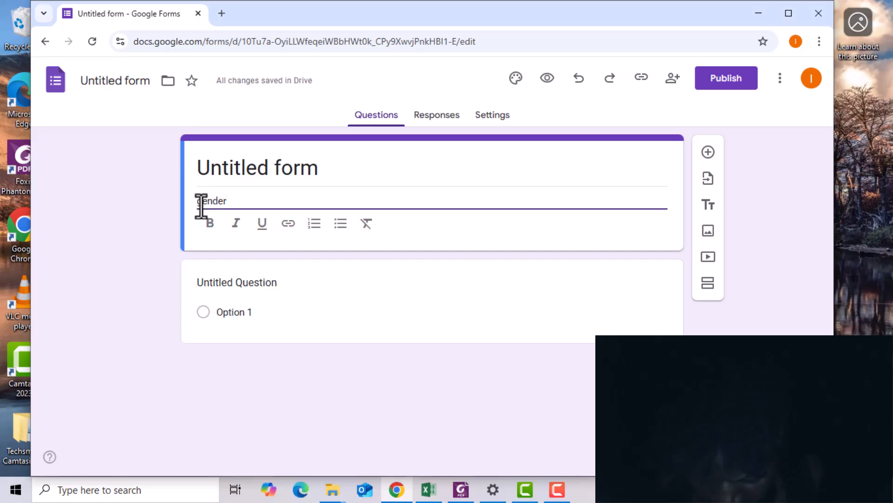
{"action": "key", "text": "BackSpace"}
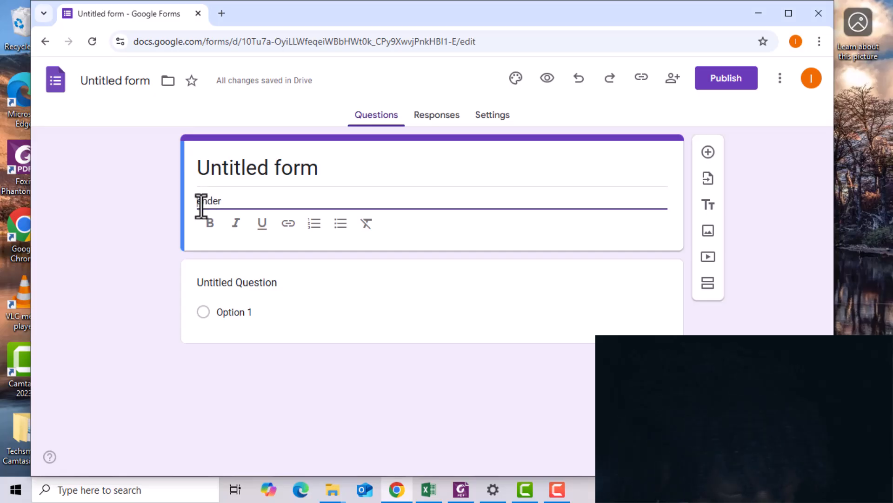
{"action": "type", "text": "G"}
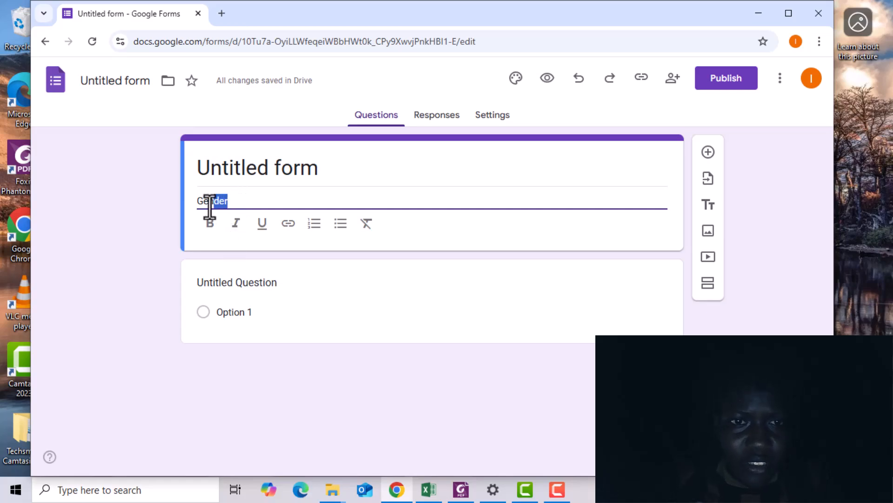
{"action": "left_click", "coordinate": [210, 223]}
{"action": "left_click", "coordinate": [236, 223]}
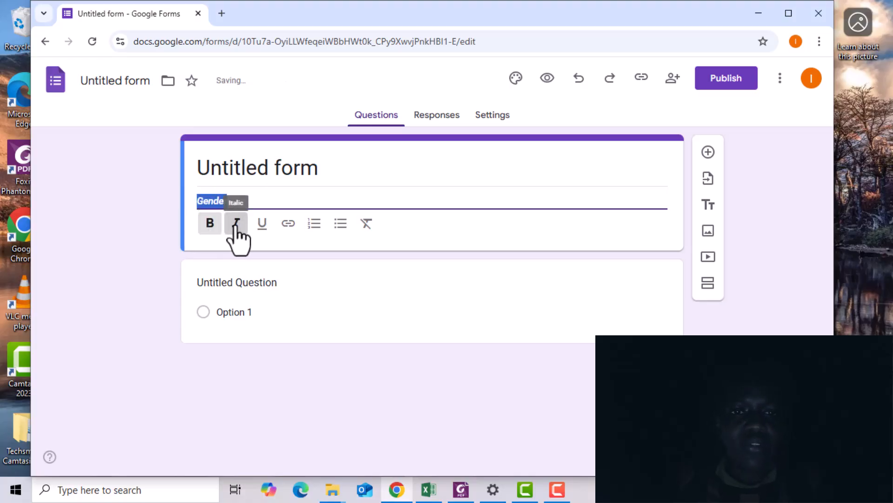
Step: Set the first question's title to WHAT IS THE GENDER
{"action": "left_click", "coordinate": [268, 303]}
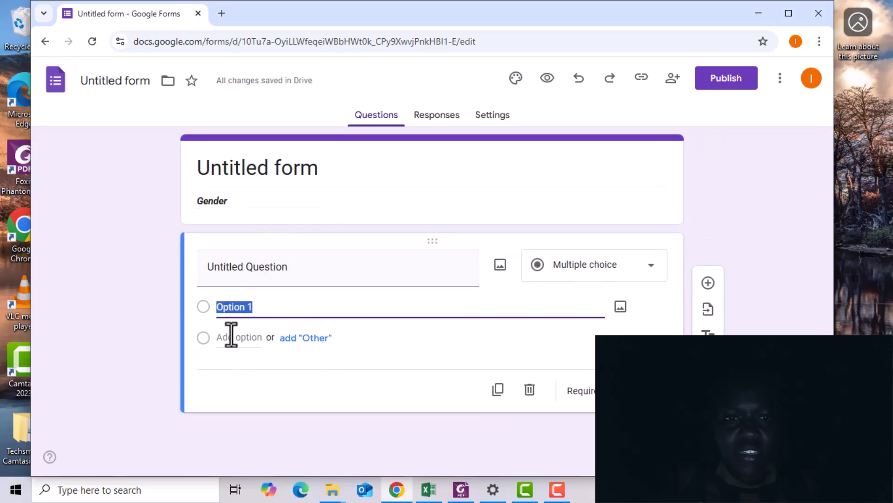
{"action": "left_click", "coordinate": [290, 266]}
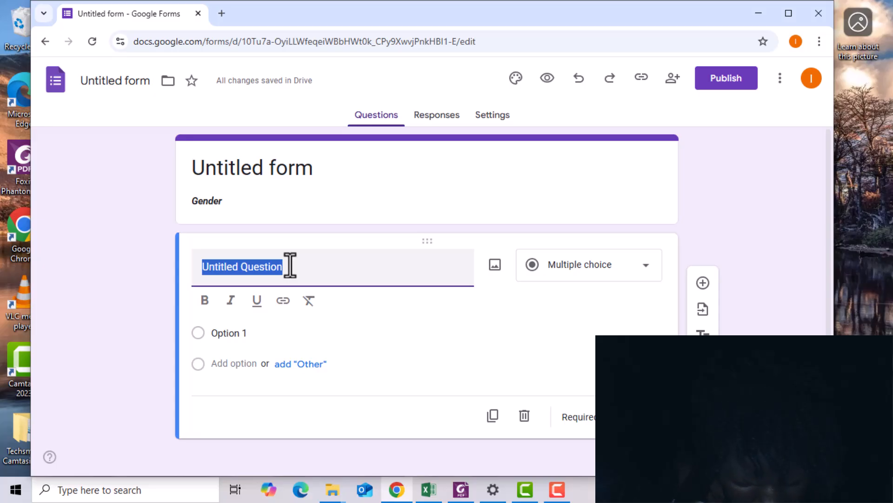
{"action": "type", "text": "WHAT"}
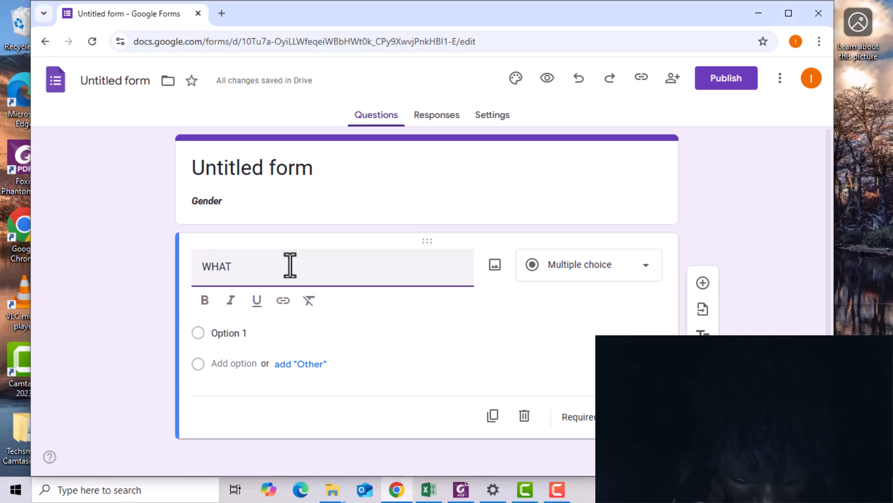
{"action": "type", "text": " IS THE"}
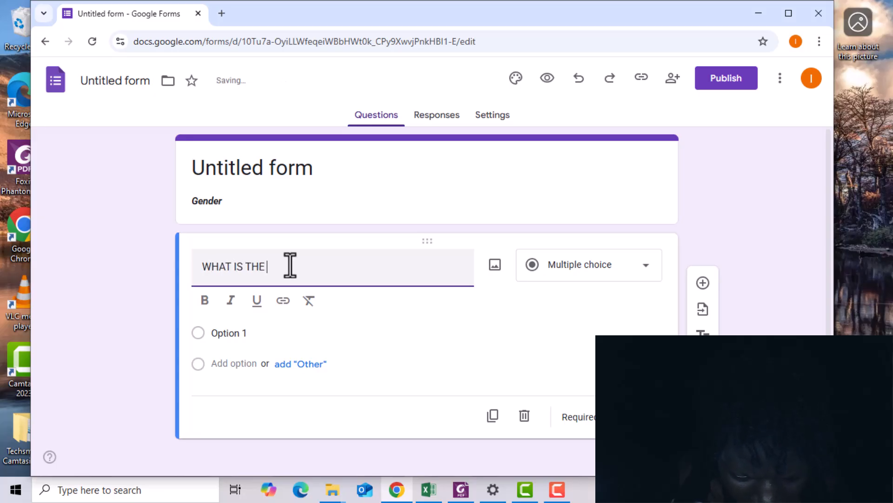
{"action": "type", "text": " GENDER"}
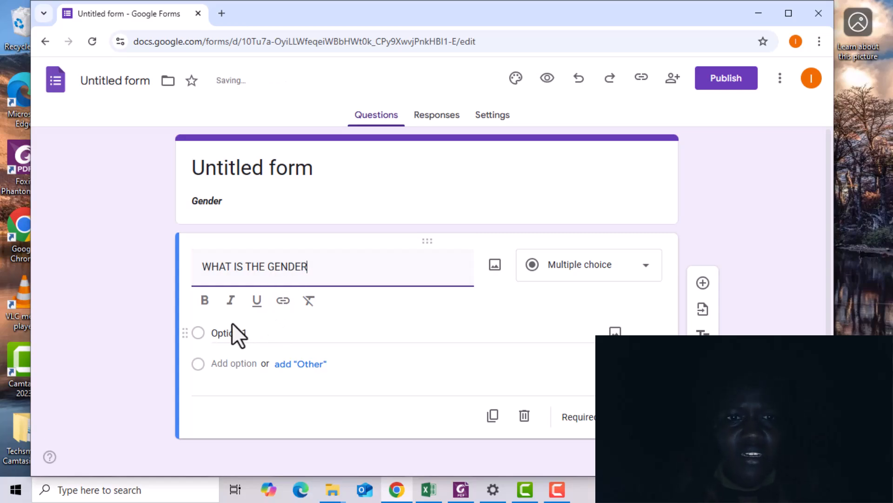
{"action": "left_click", "coordinate": [361, 318]}
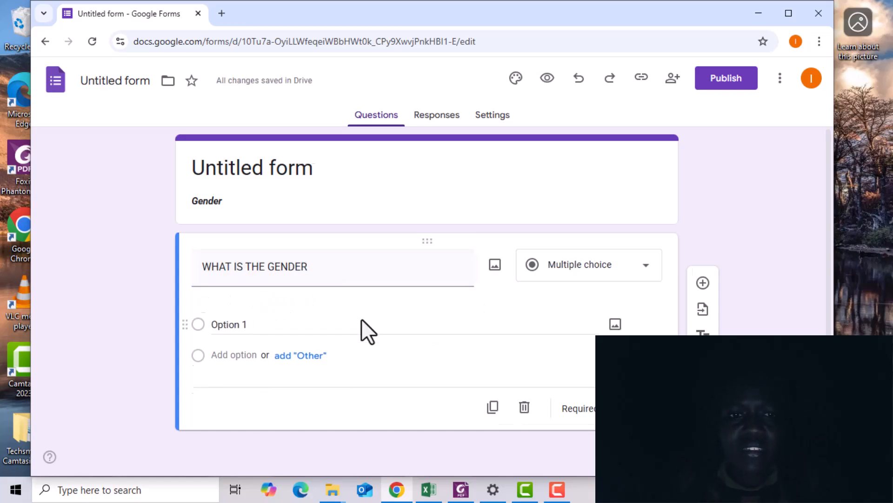
Step: Keep the question as Multiple choice and rename its first option to MALE
{"action": "left_click", "coordinate": [653, 268]}
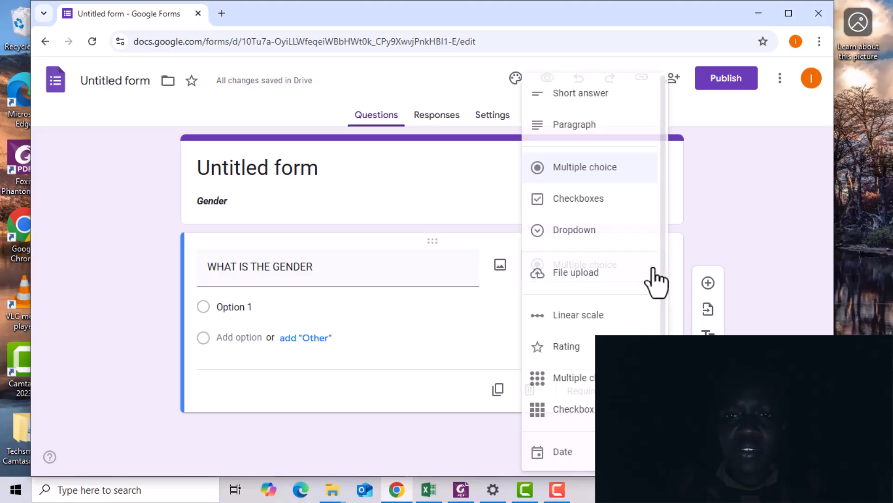
{"action": "left_click", "coordinate": [589, 170]}
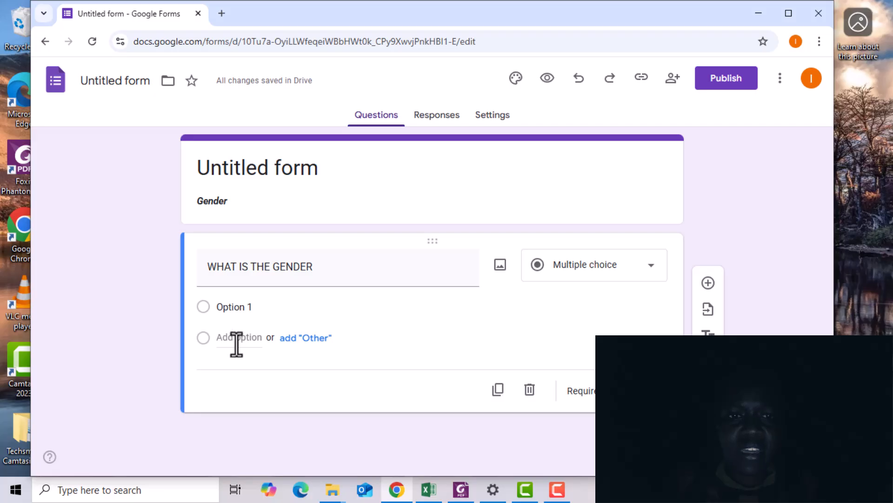
{"action": "left_click", "coordinate": [260, 311]}
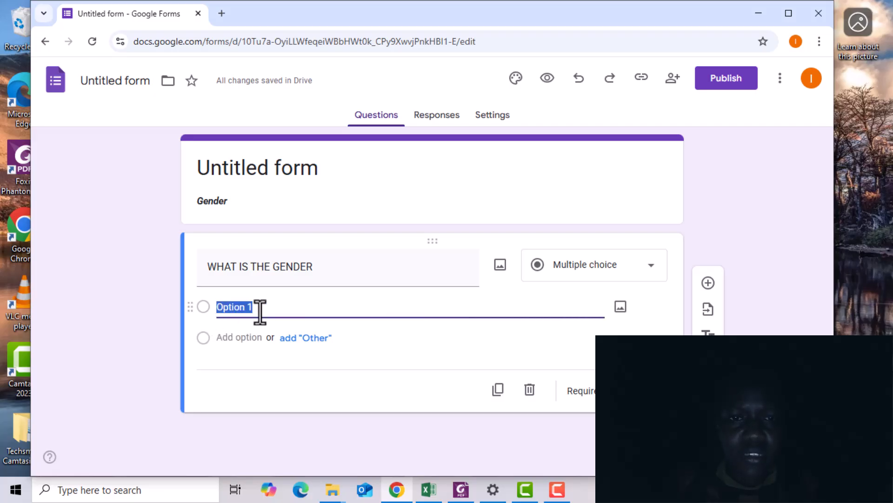
{"action": "type", "text": "MALE"}
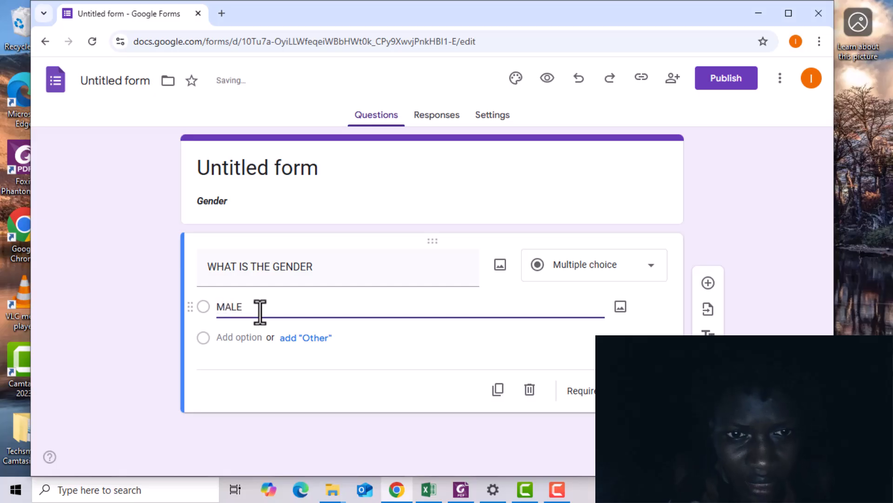
Step: Add an Other option and the suggested Female option to the question
{"action": "left_click", "coordinate": [275, 365]}
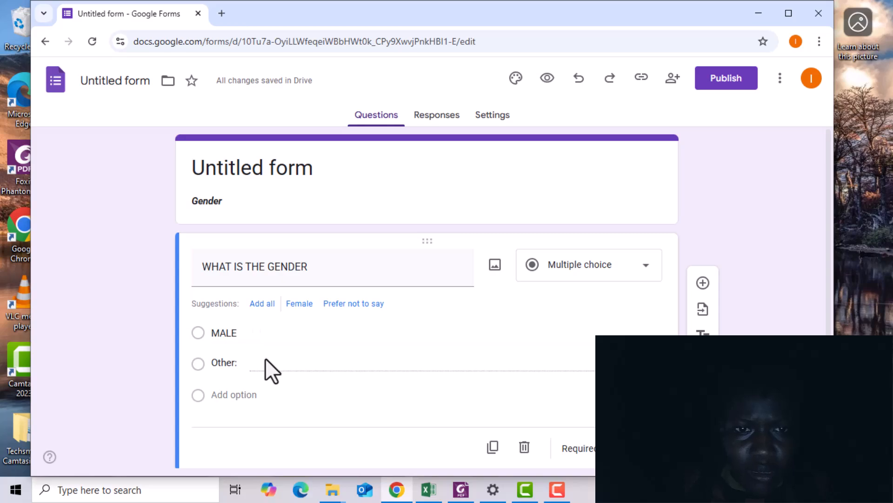
{"action": "left_click", "coordinate": [299, 304]}
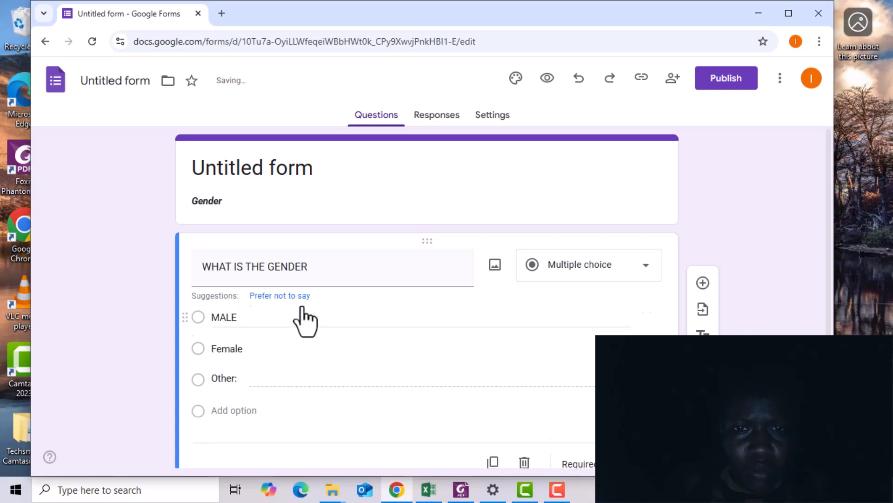
{"action": "left_click", "coordinate": [241, 354]}
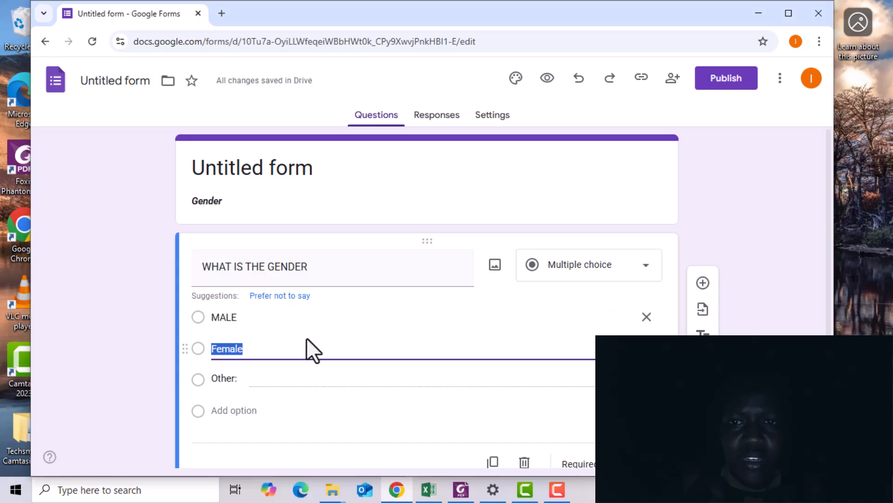
{"action": "left_click", "coordinate": [254, 383]}
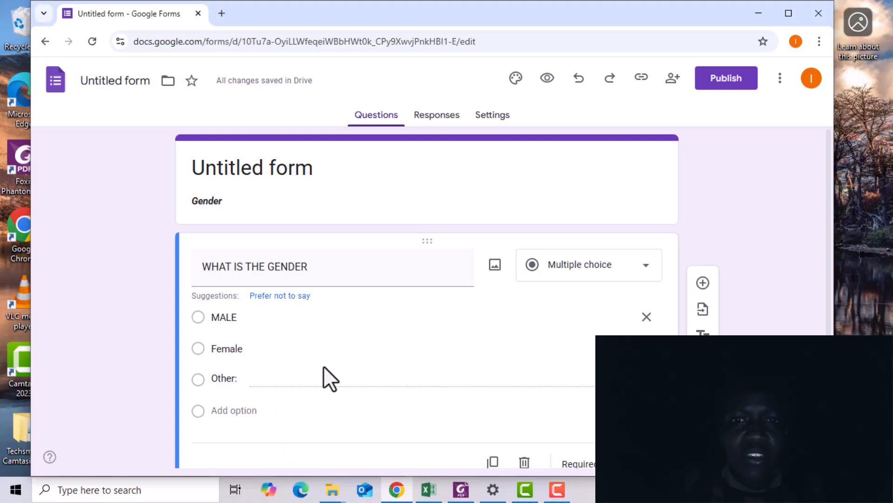
{"action": "left_click", "coordinate": [646, 269]}
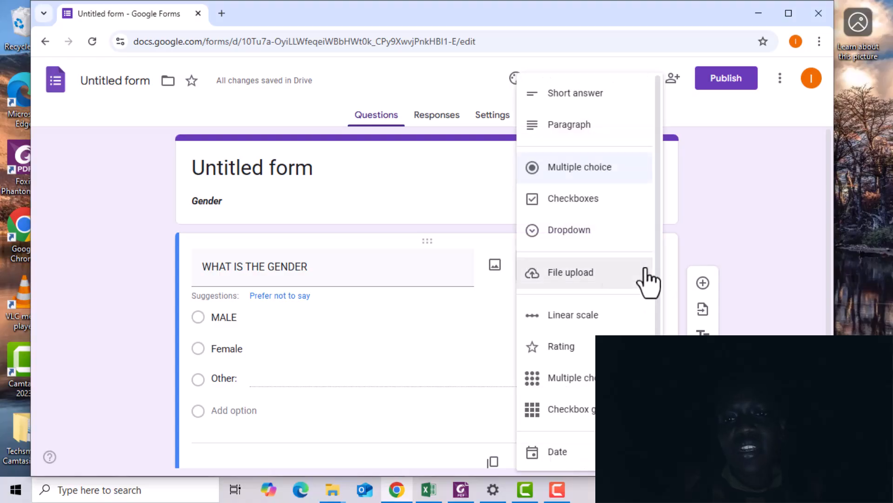
{"action": "left_click", "coordinate": [646, 270]}
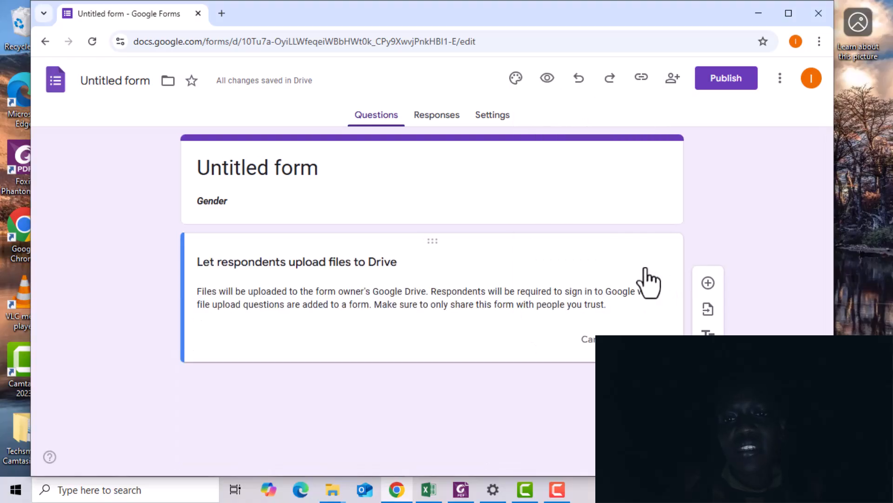
{"action": "left_click", "coordinate": [590, 342]}
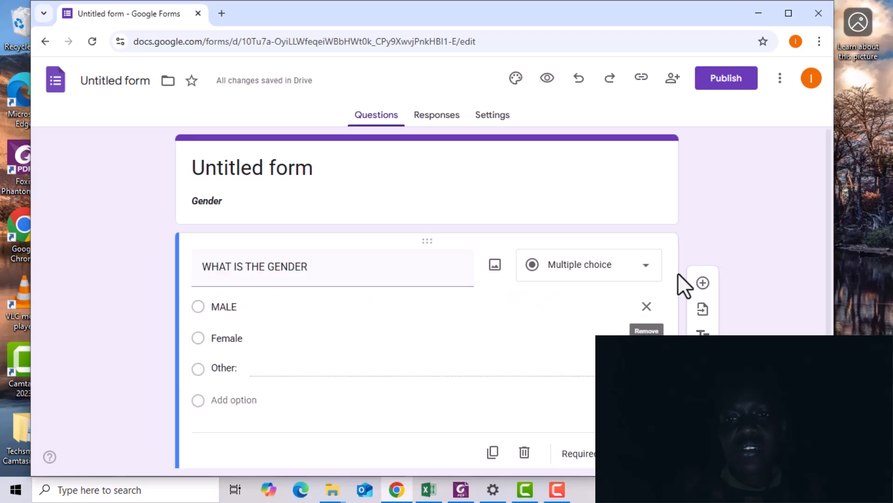
{"action": "left_click", "coordinate": [645, 270]}
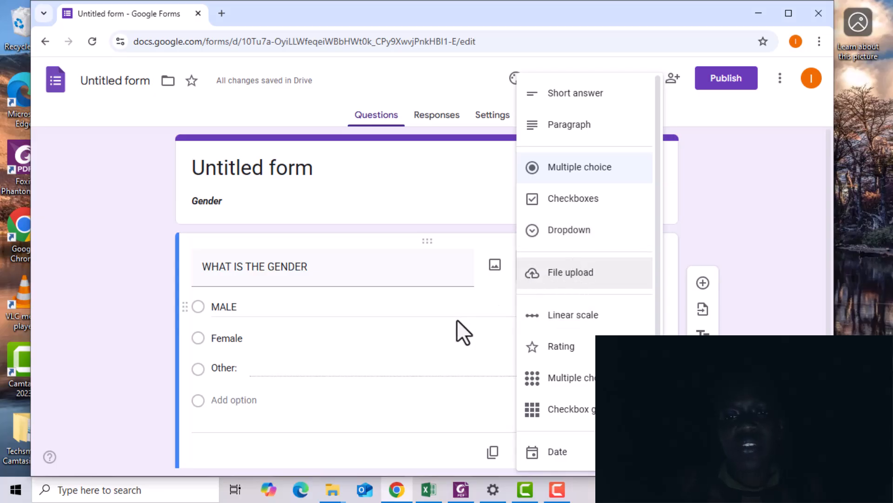
{"action": "left_click", "coordinate": [425, 310]}
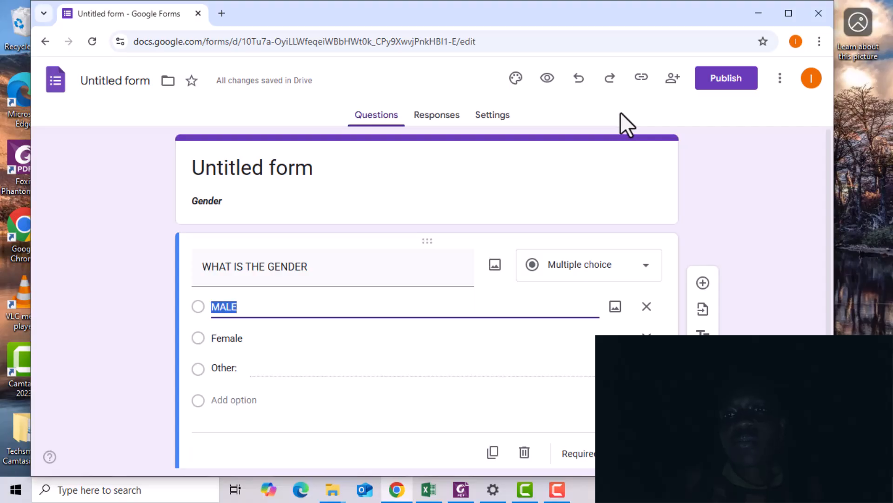
Step: Check the form link and sharing settings, then publish the form for anyone with the link
{"action": "left_click", "coordinate": [641, 82]}
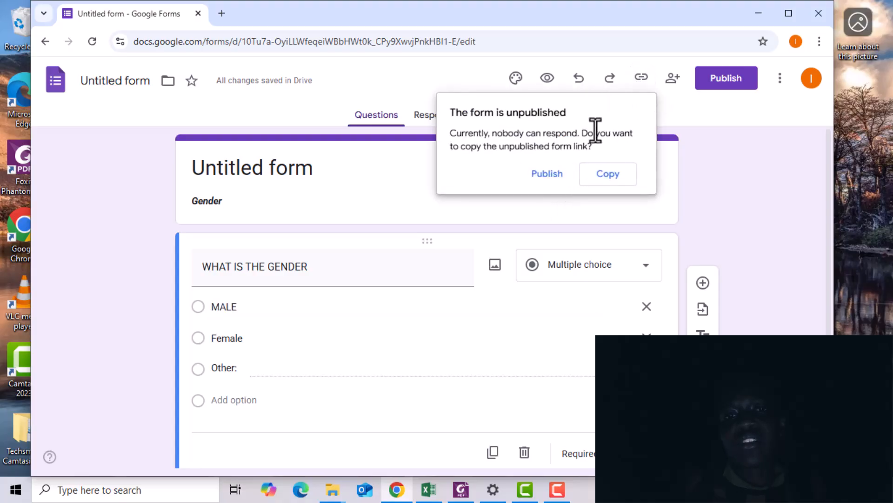
{"action": "left_click", "coordinate": [643, 79]}
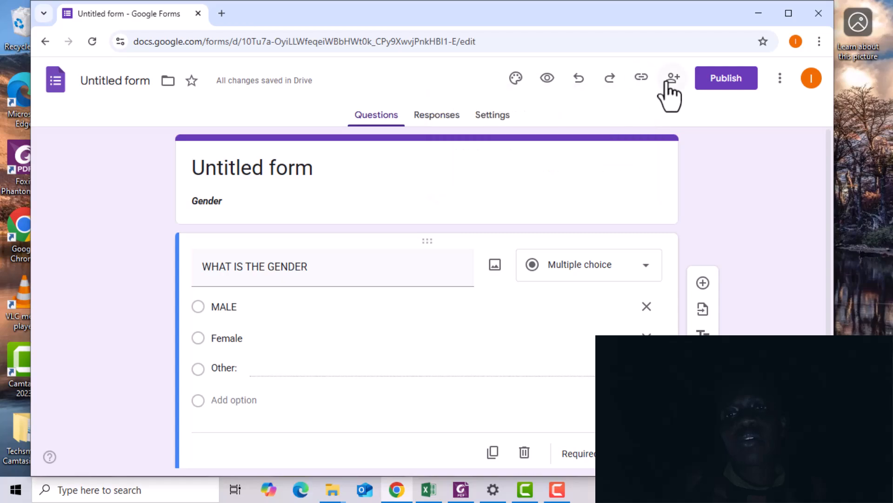
{"action": "left_click", "coordinate": [667, 83]}
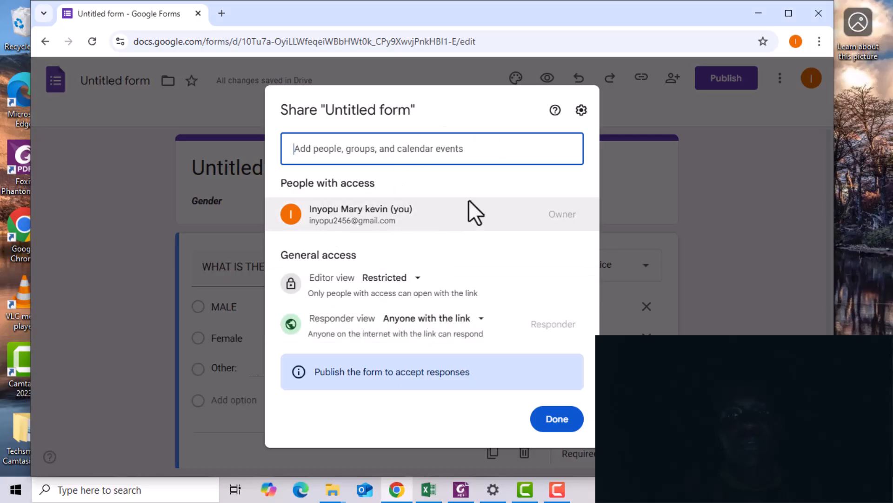
{"action": "left_click", "coordinate": [637, 178]}
{"action": "left_click", "coordinate": [738, 79]}
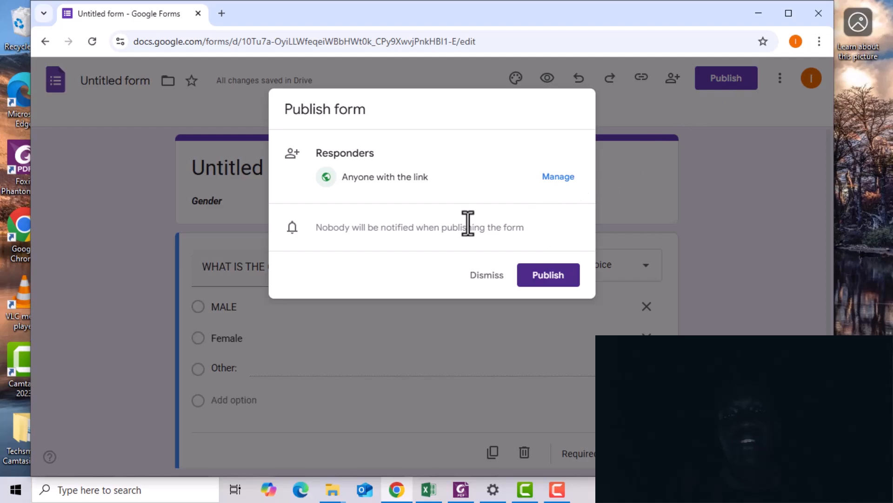
{"action": "left_click", "coordinate": [534, 277]}
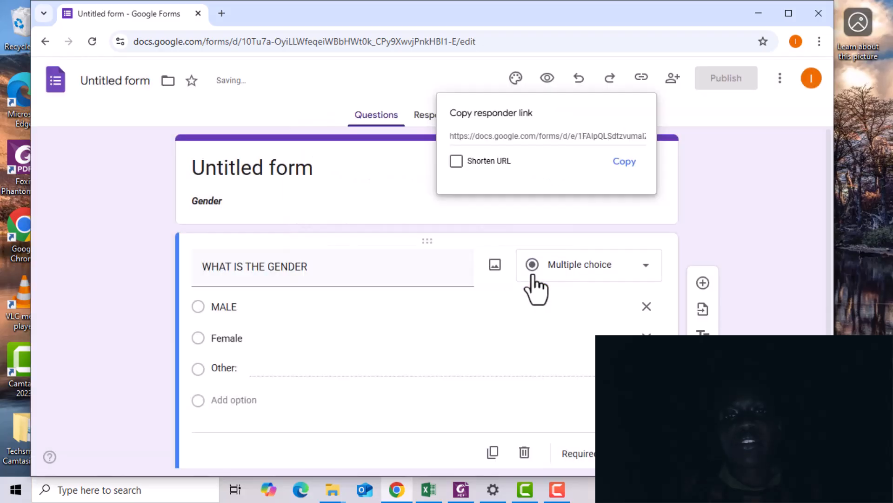